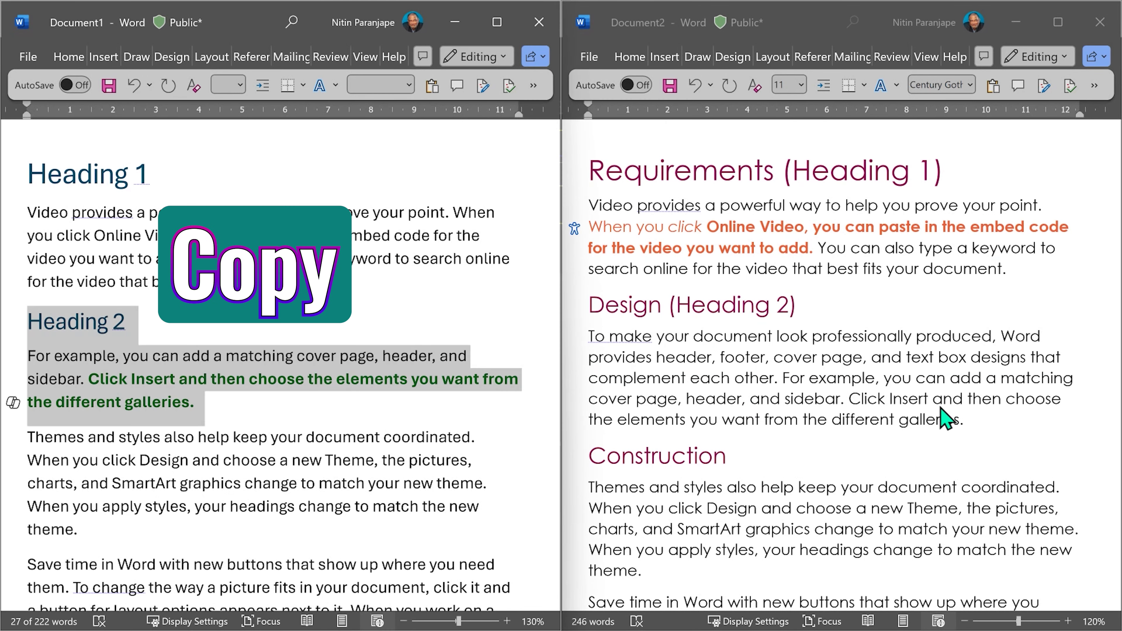
Paste the copied Heading 2 section on a new line below the Requirements paragraph in Document2 and open its paste options.
click(1021, 268)
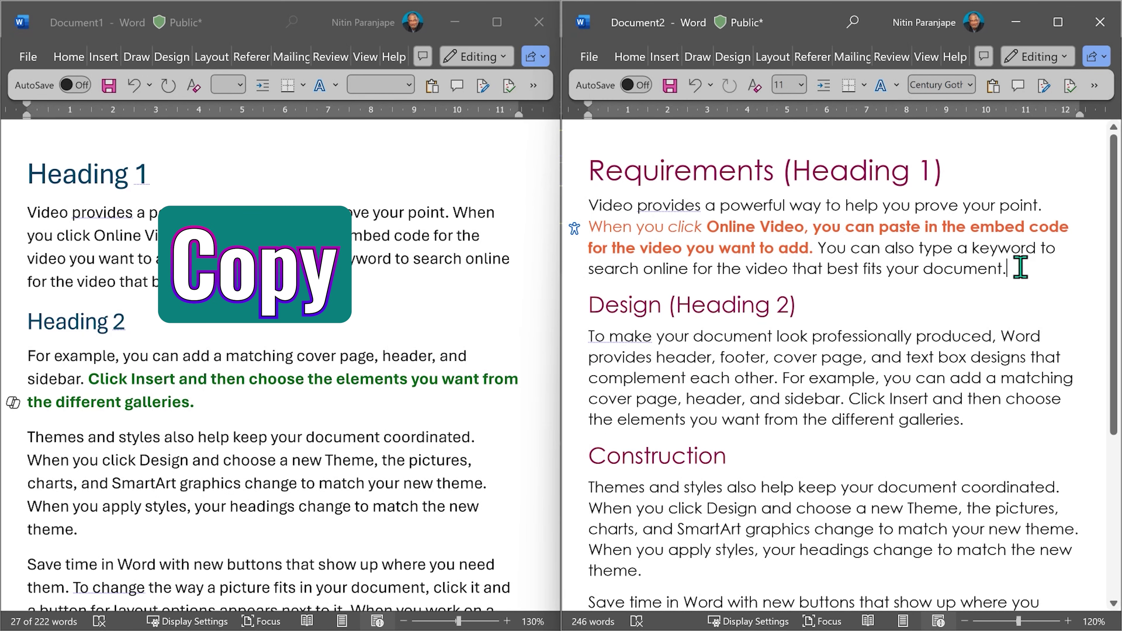
key(Return)
text(Heading 2 For example, you can add a matching cover page, header, and sidebar. Click Insert and then choose the elements you want from the different galleries.)
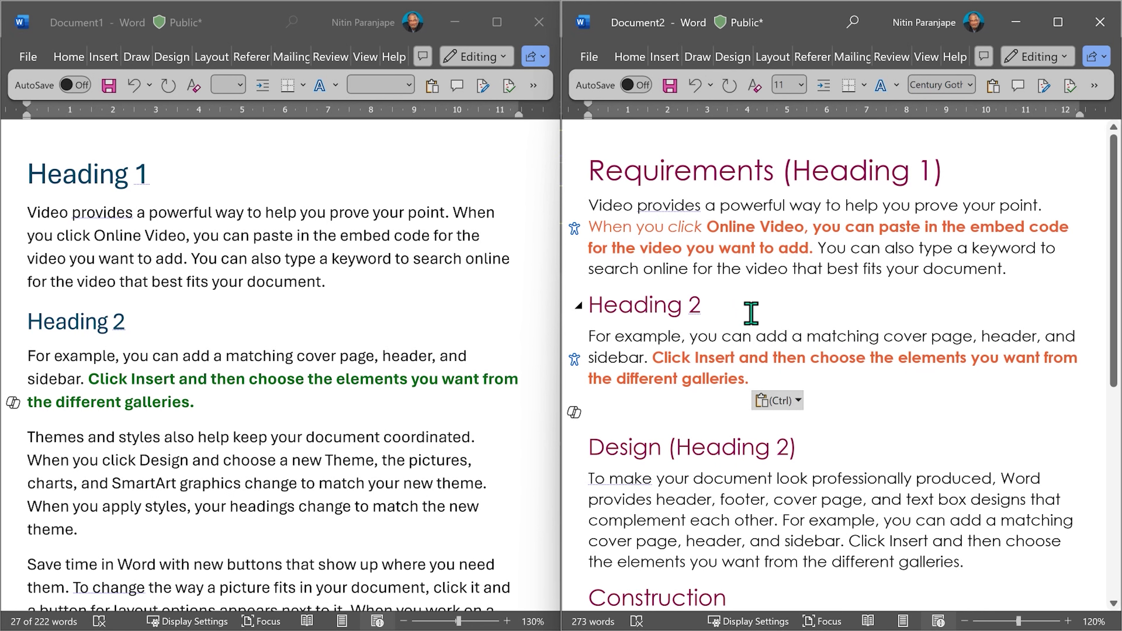
click(791, 409)
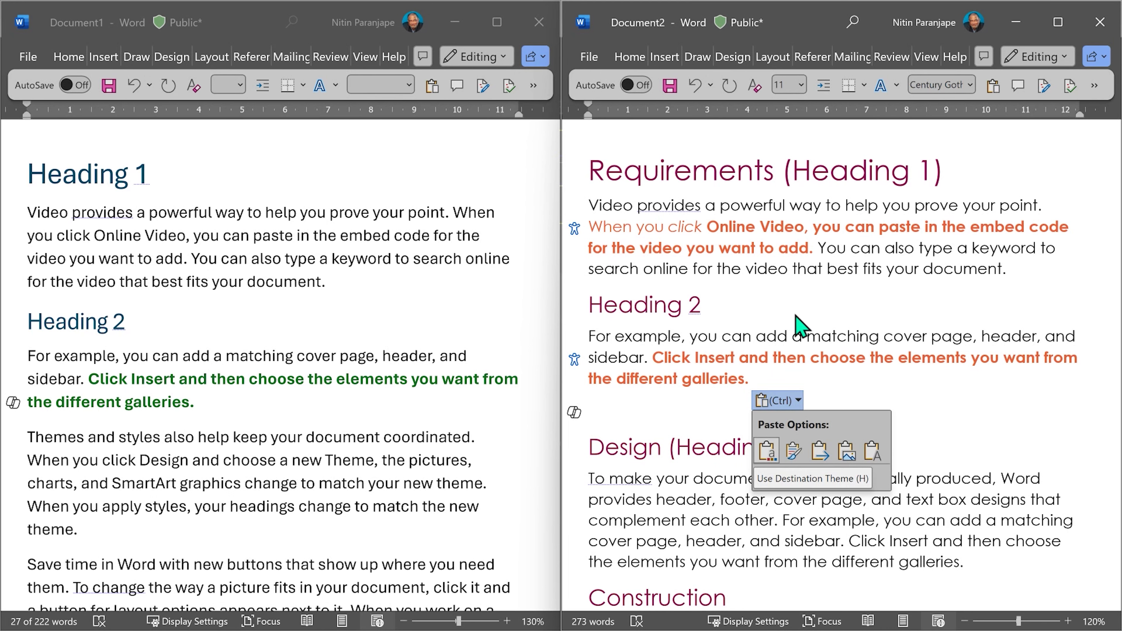
Examine the theme font colors and theme fonts available in Document2.
click(630, 57)
click(670, 106)
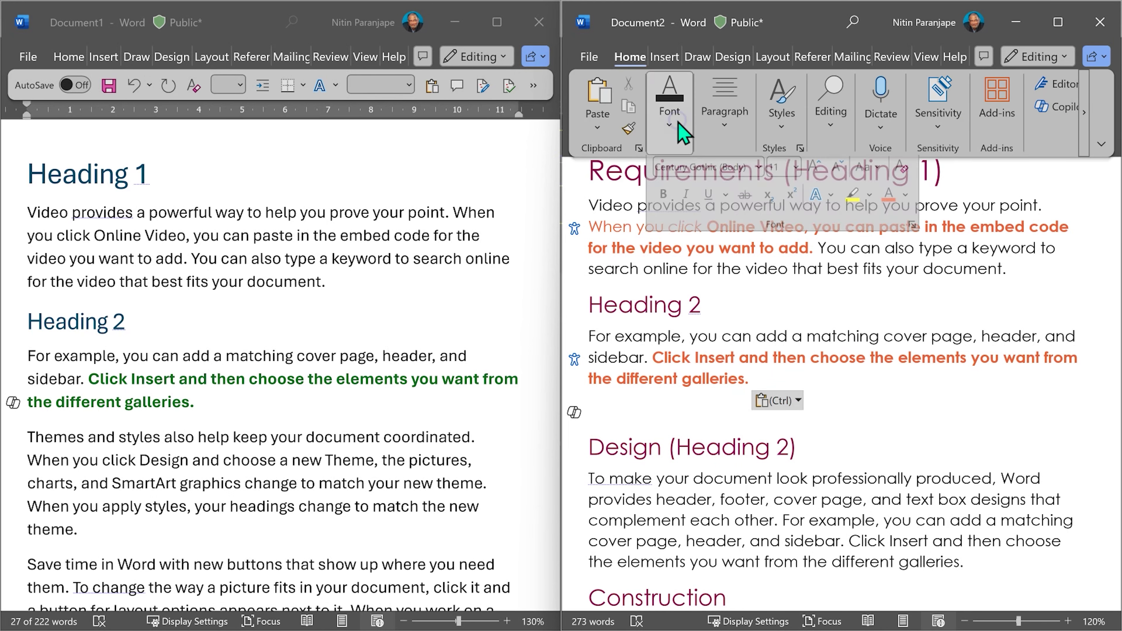
click(906, 203)
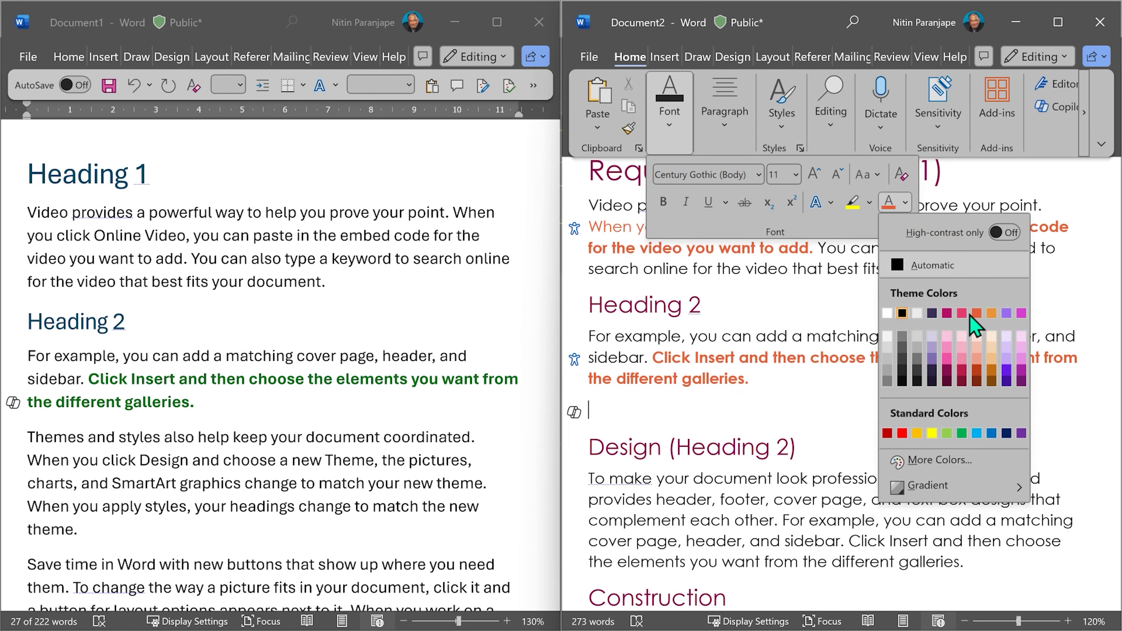
mouse_move(1027, 316)
click(760, 176)
click(760, 176)
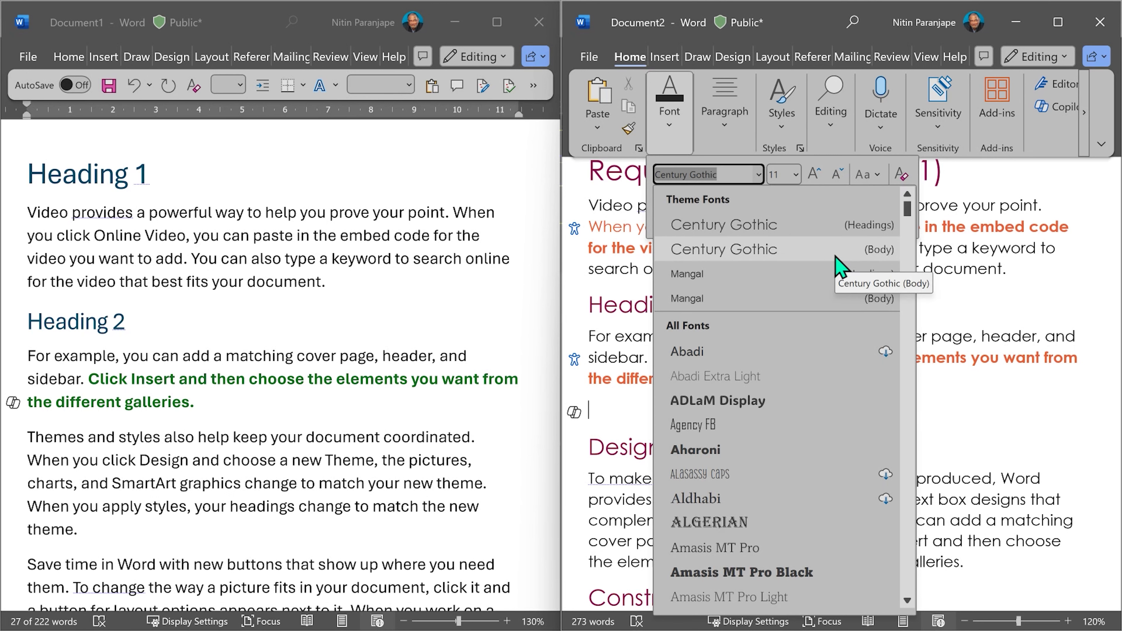
click(952, 232)
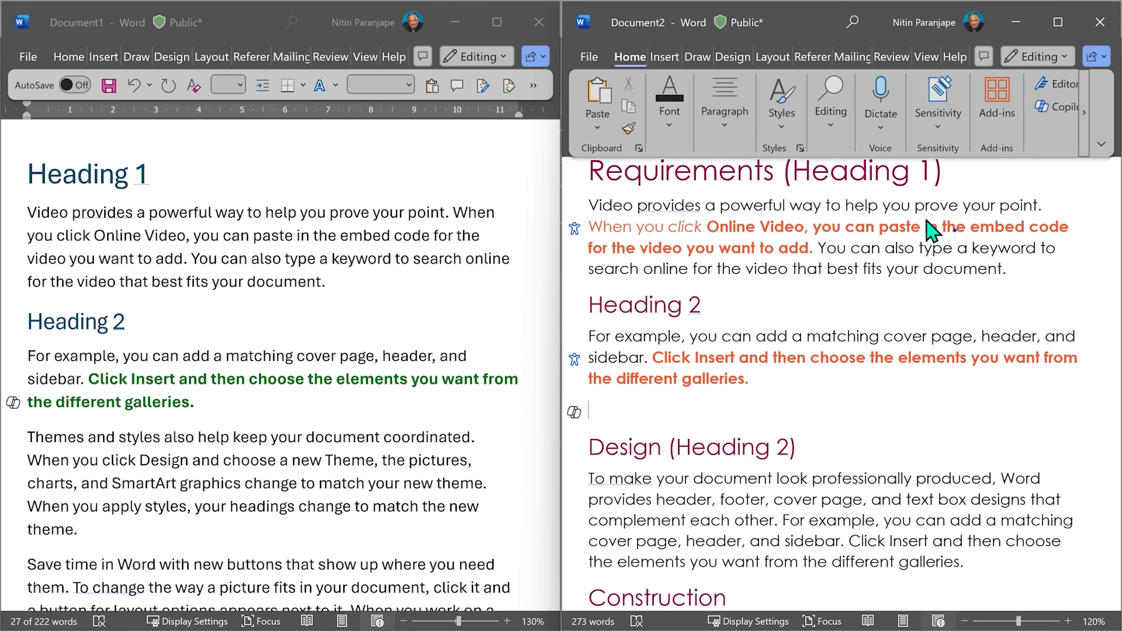
click(670, 126)
click(904, 205)
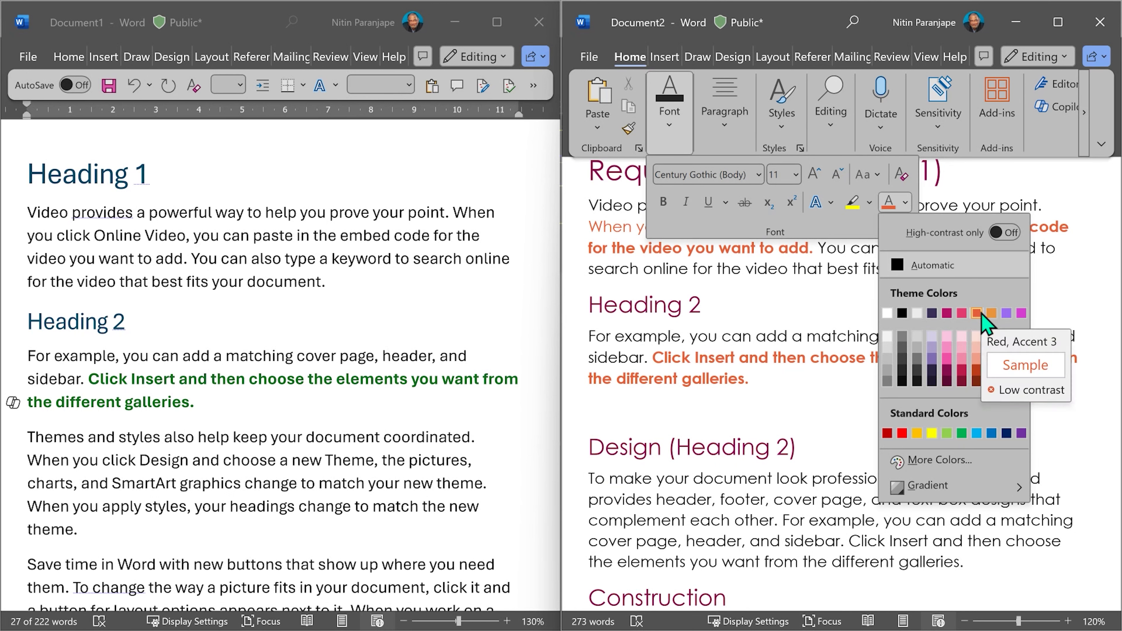
Examine the theme font colors in Document1 for comparison, and return to Document2.
click(337, 204)
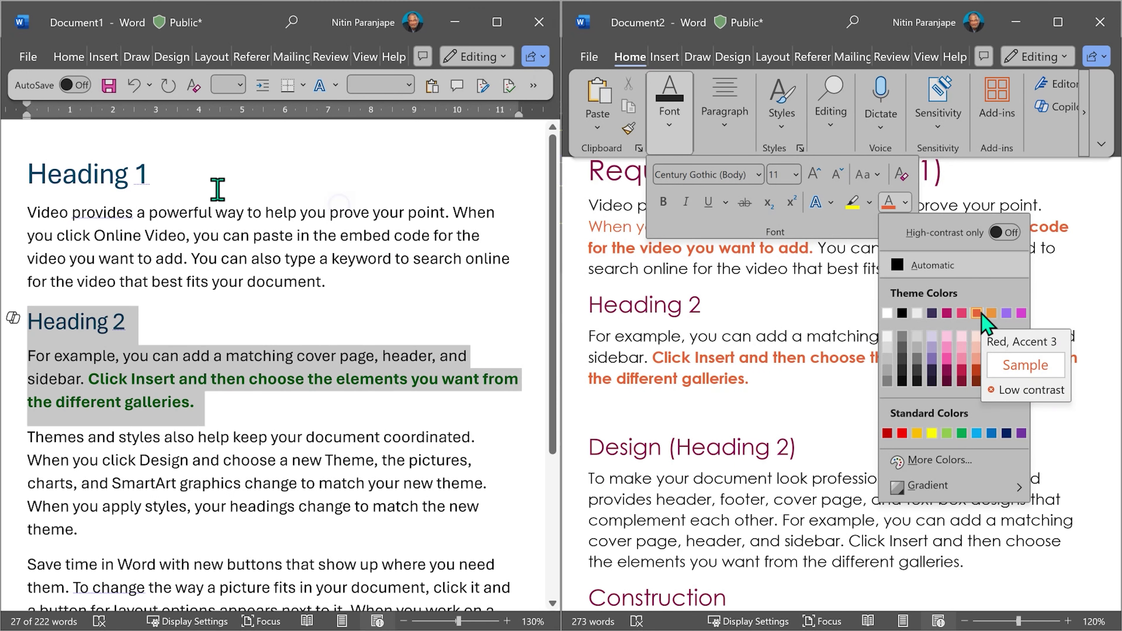
click(76, 59)
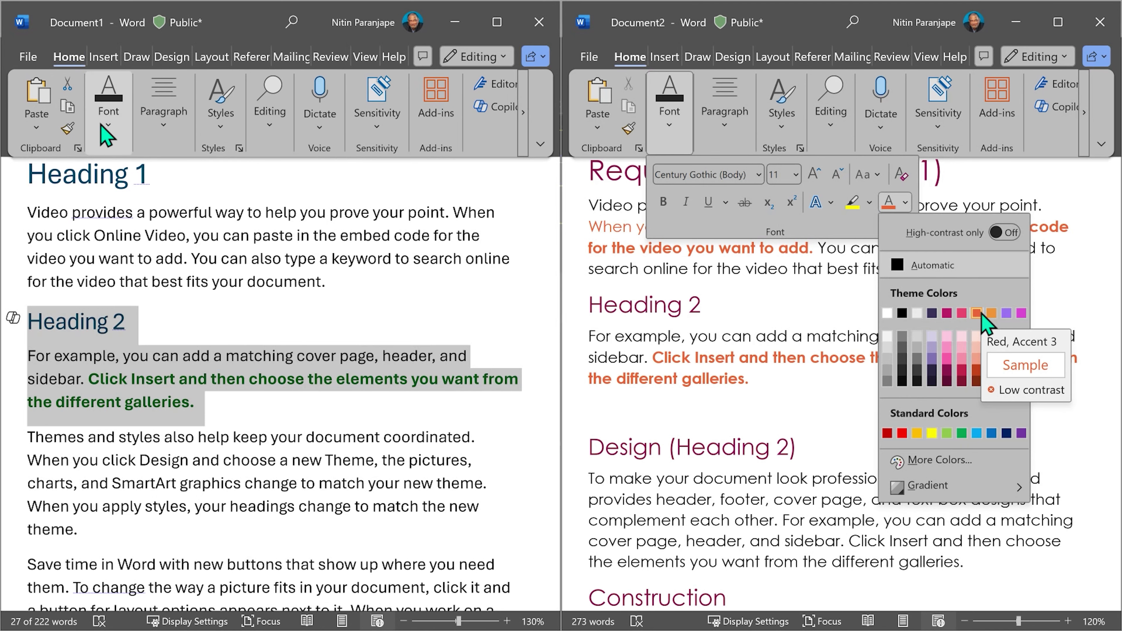
click(105, 126)
click(344, 203)
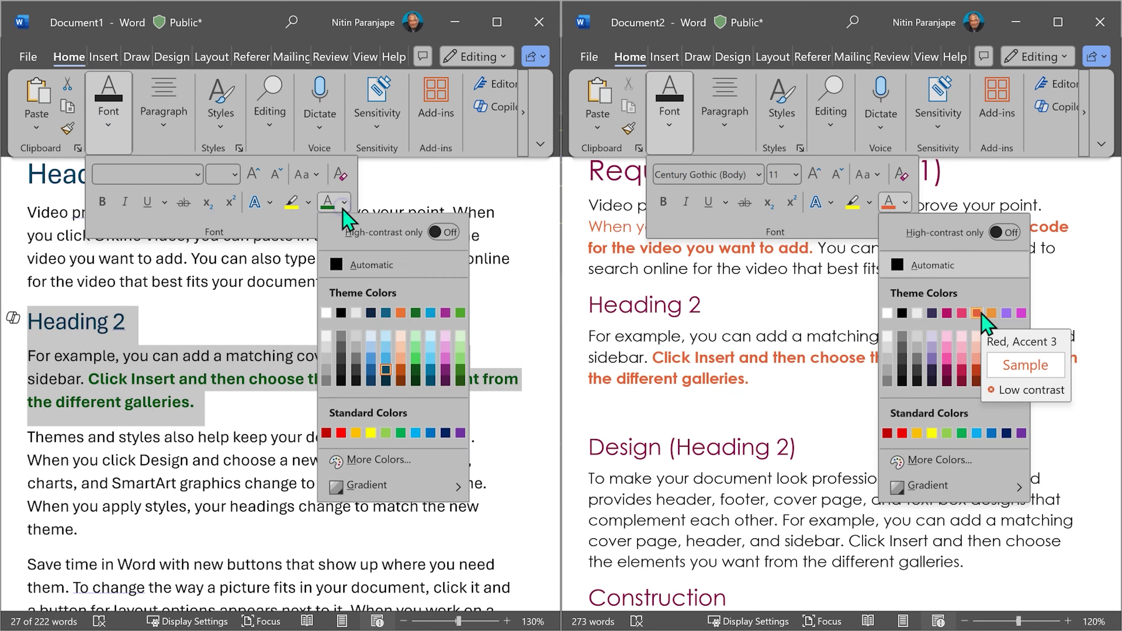
click(416, 314)
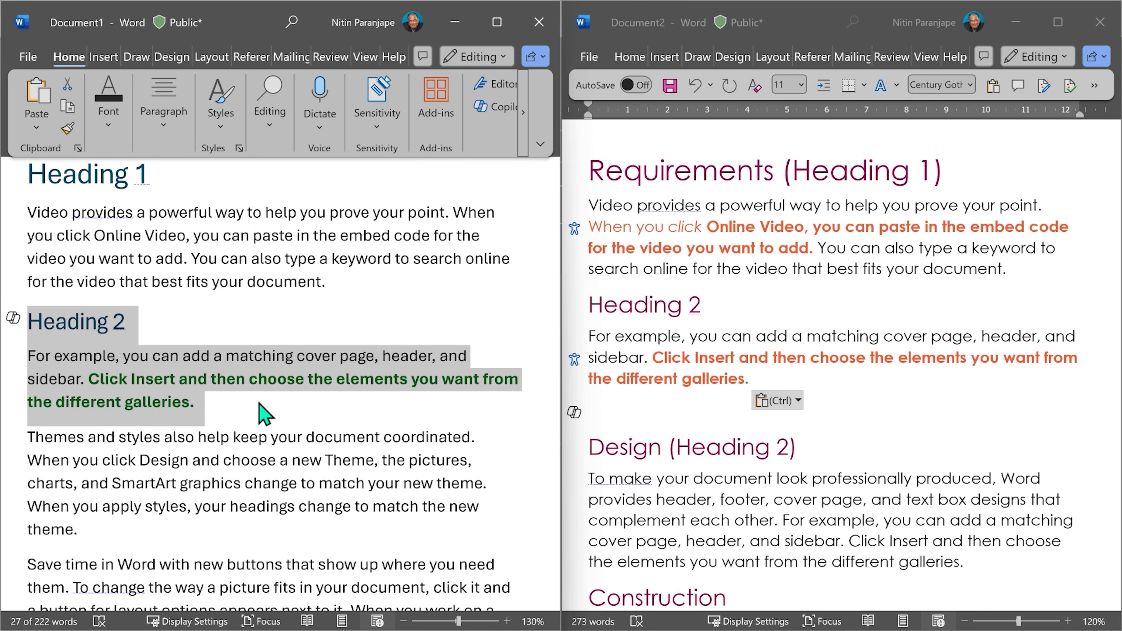
click(979, 381)
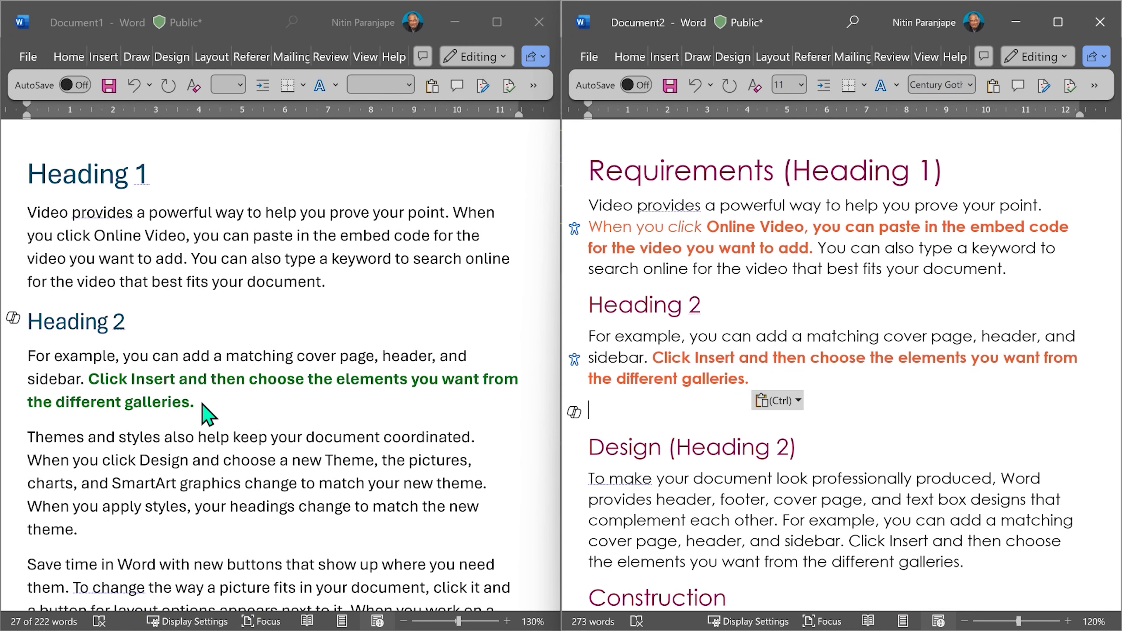
Switch the pasted Heading 2 section to Keep Source Formatting and to the Picture paste option.
click(793, 407)
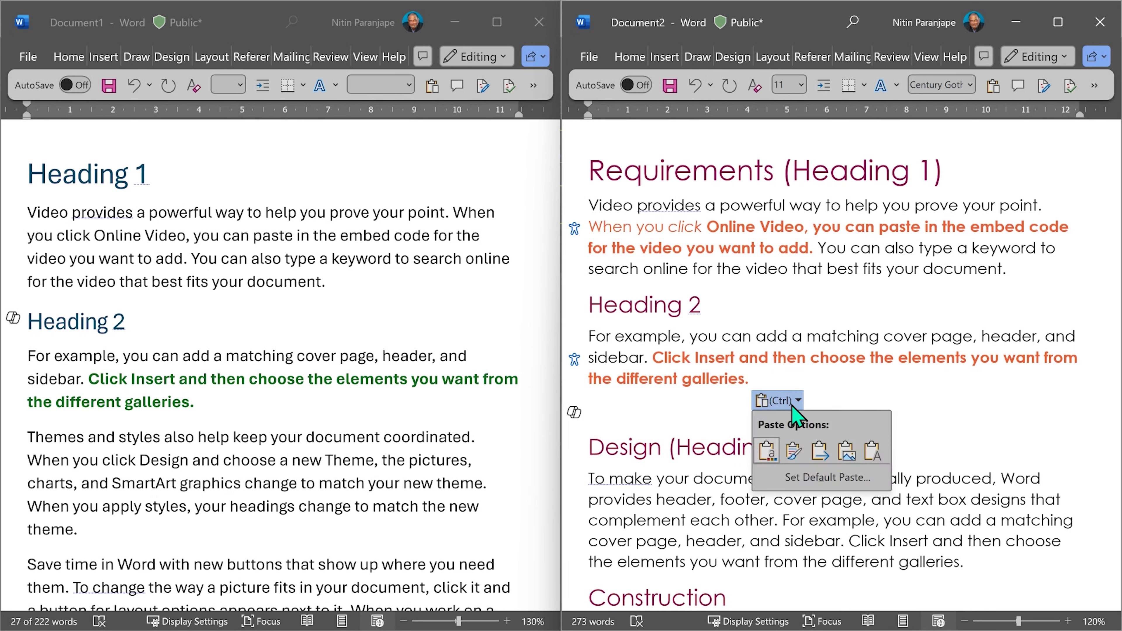
click(792, 452)
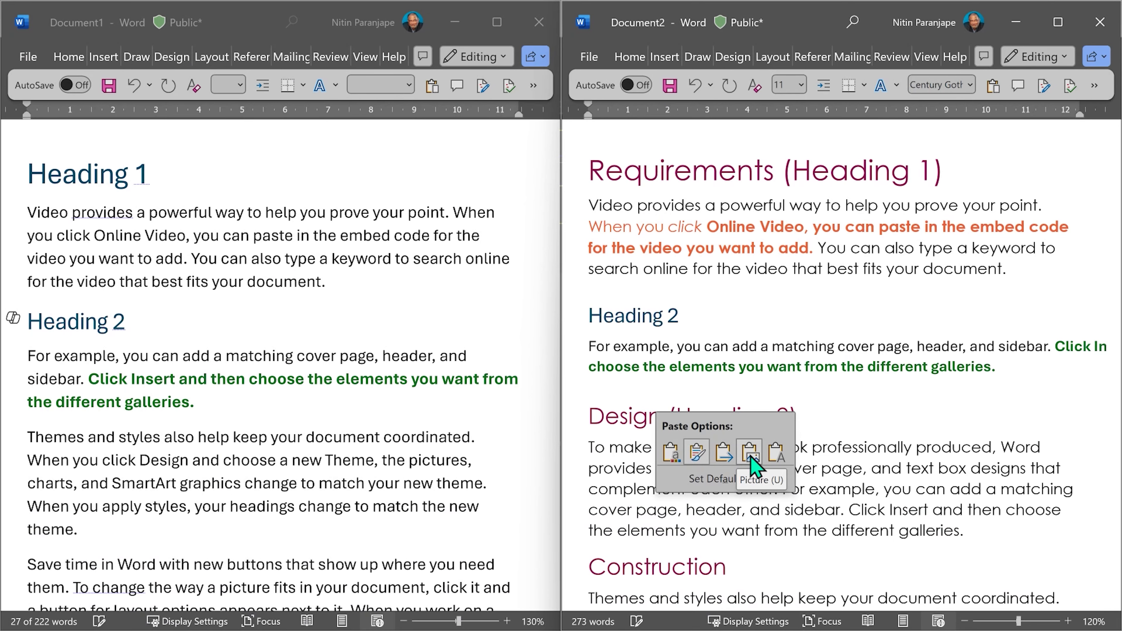
click(750, 460)
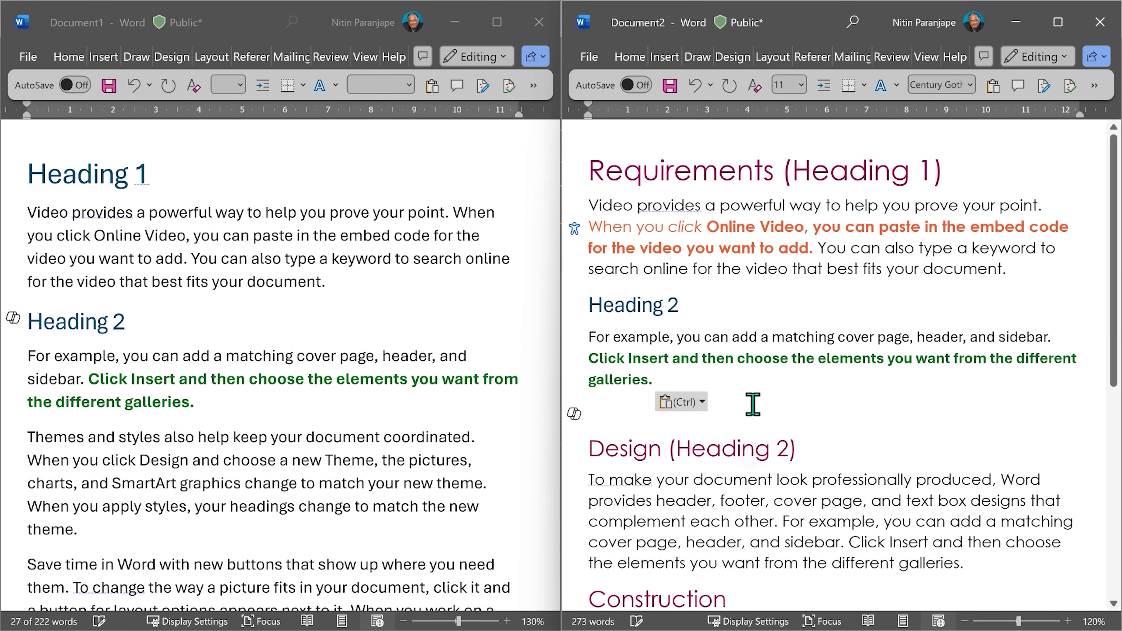
Delete the pasted picture and paste the Heading 2 section again with Keep Text Only.
click(751, 344)
mouse_move(752, 345)
mouse_down()
mouse_move(730, 347)
mouse_move(753, 350)
mouse_up()
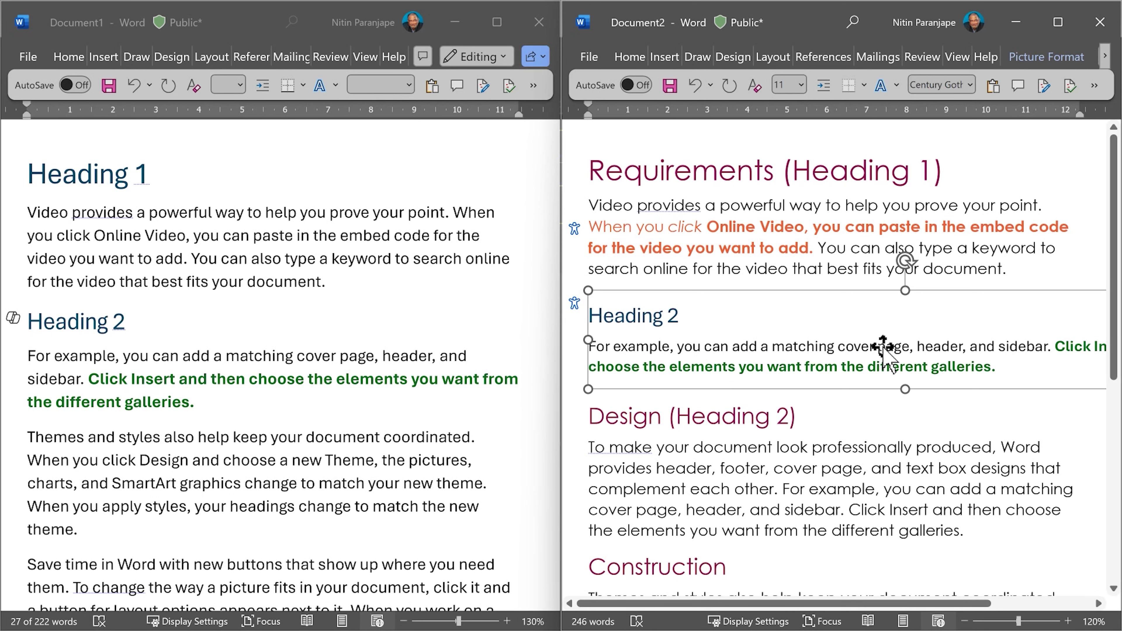
key(Delete)
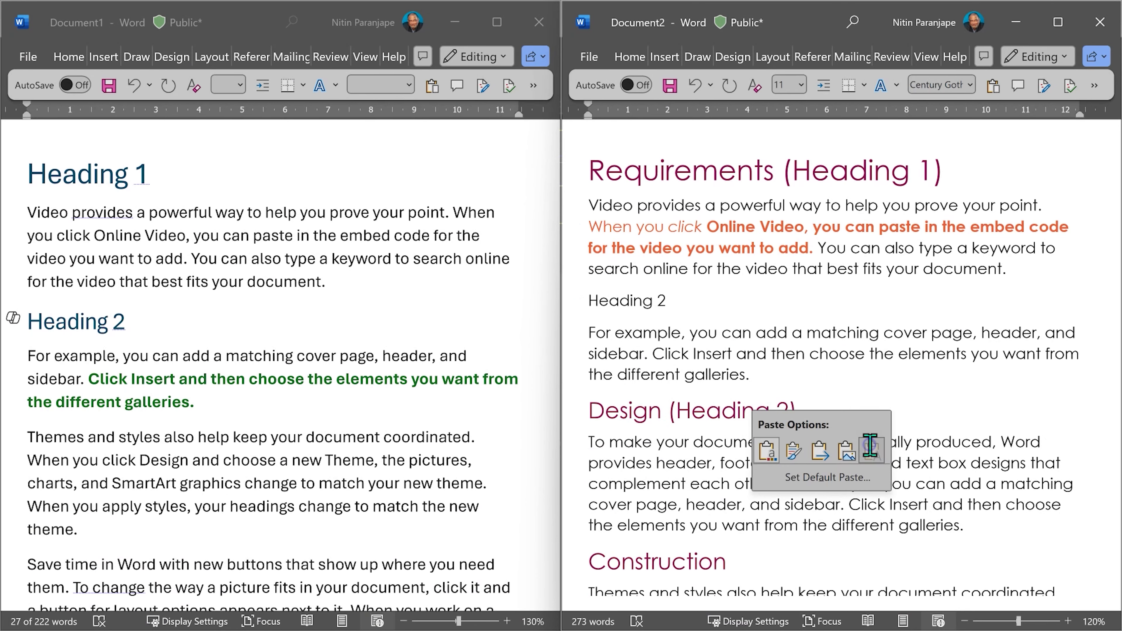
click(865, 449)
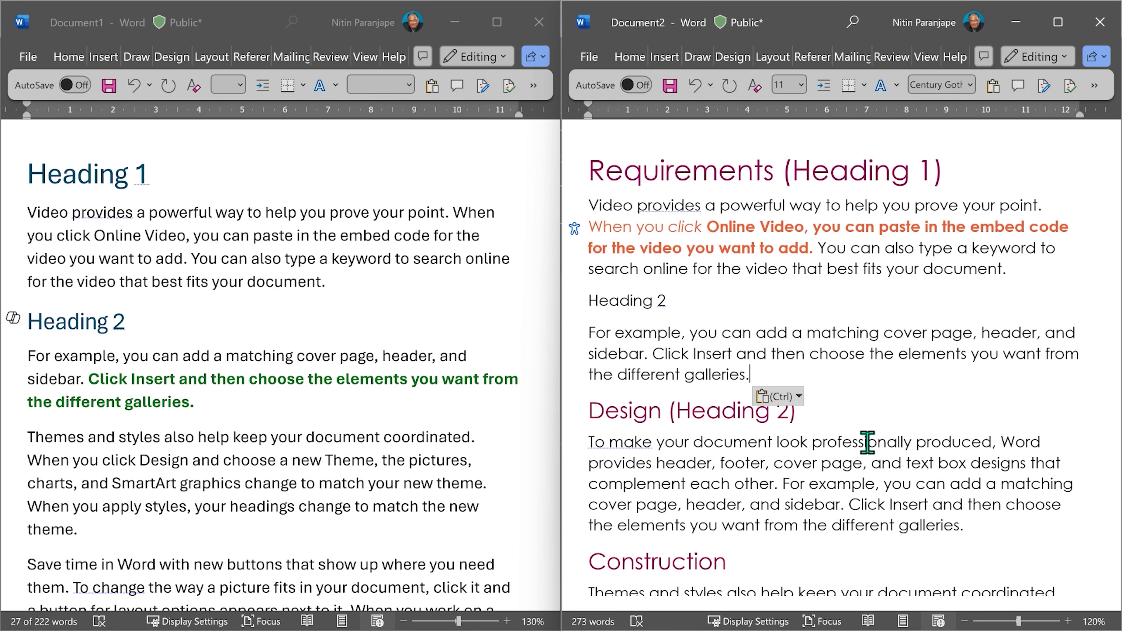
Open the default paste settings and examine the choices for conflicting style definitions and for pasting from other programs.
key(ctrl)
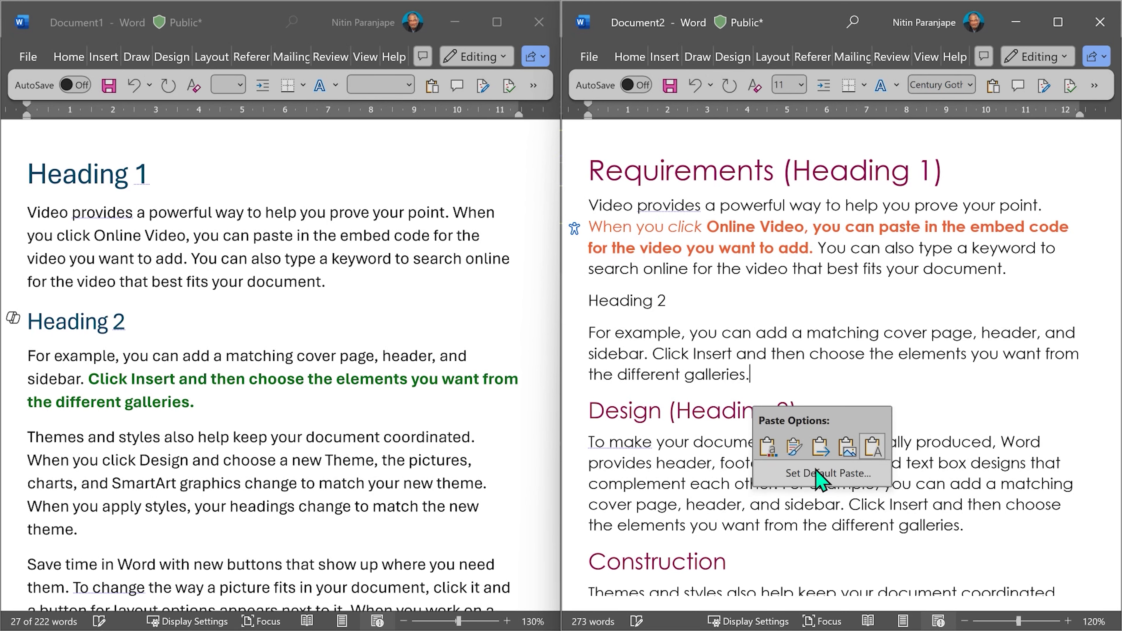
click(817, 478)
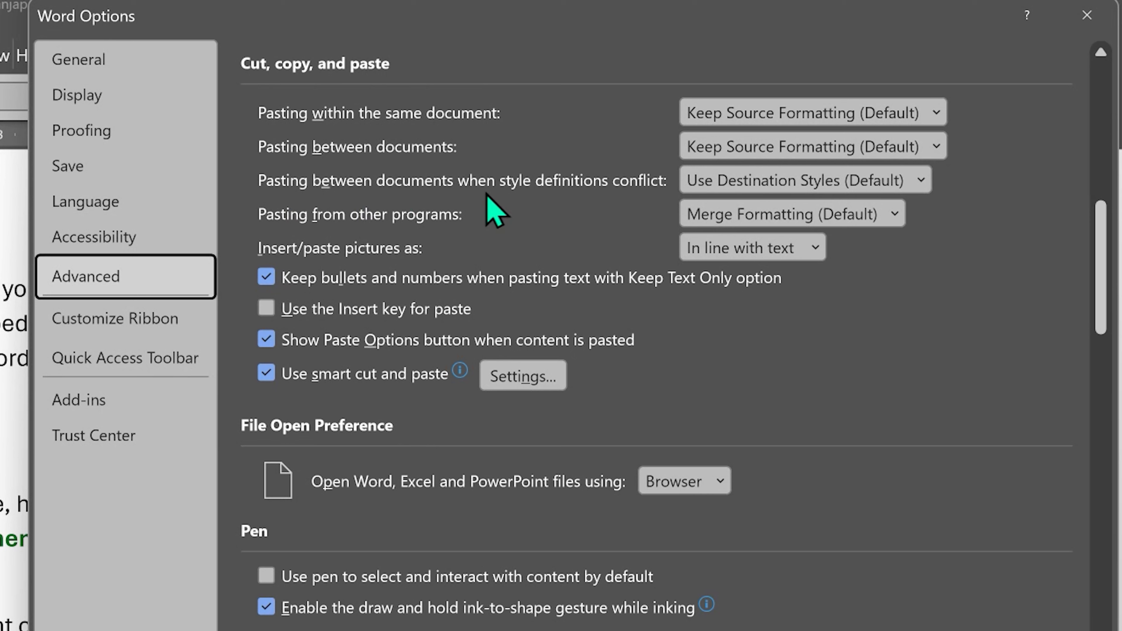
click(781, 181)
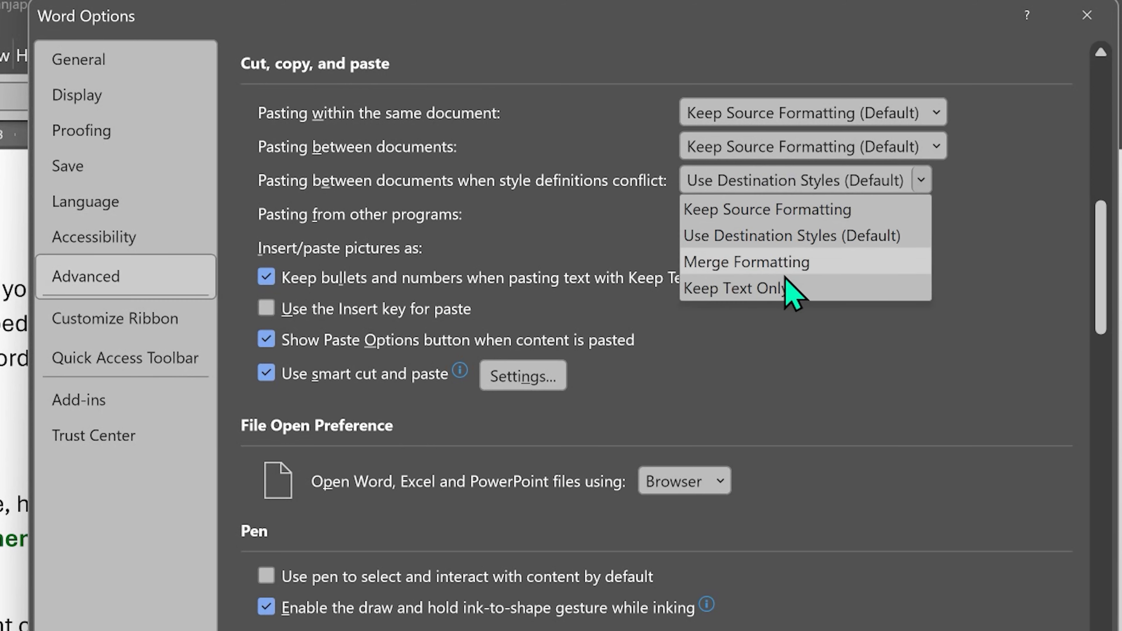
click(797, 235)
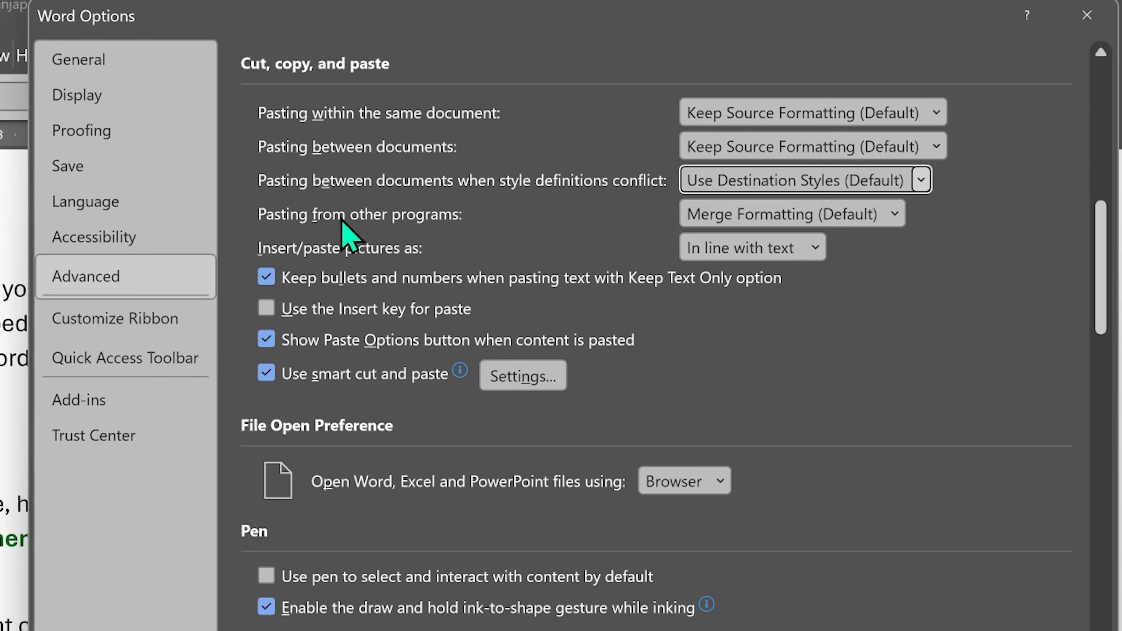
click(886, 216)
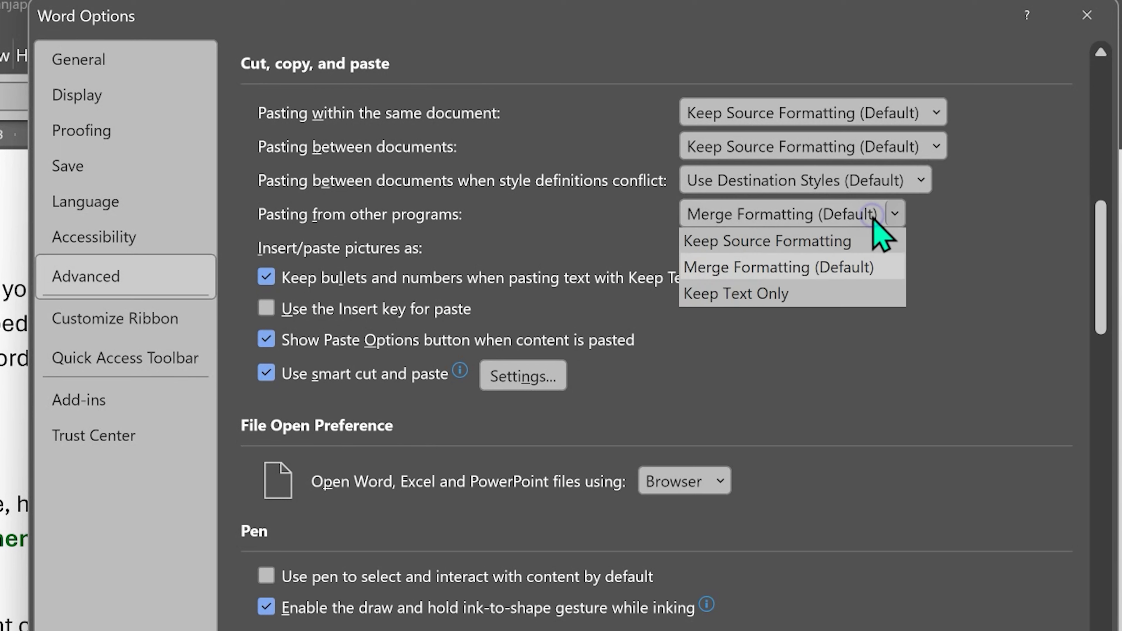
click(967, 234)
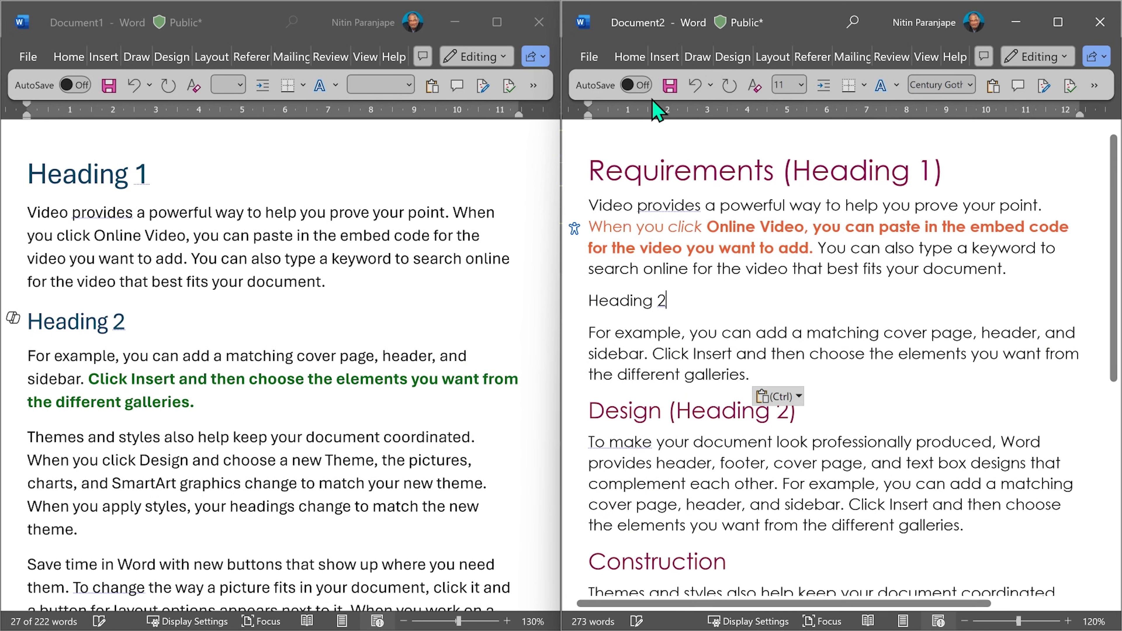
Use Paste Special in Document2 to insert the copied section at the plain Heading 2 line as a pasted link in HTML Format.
click(623, 57)
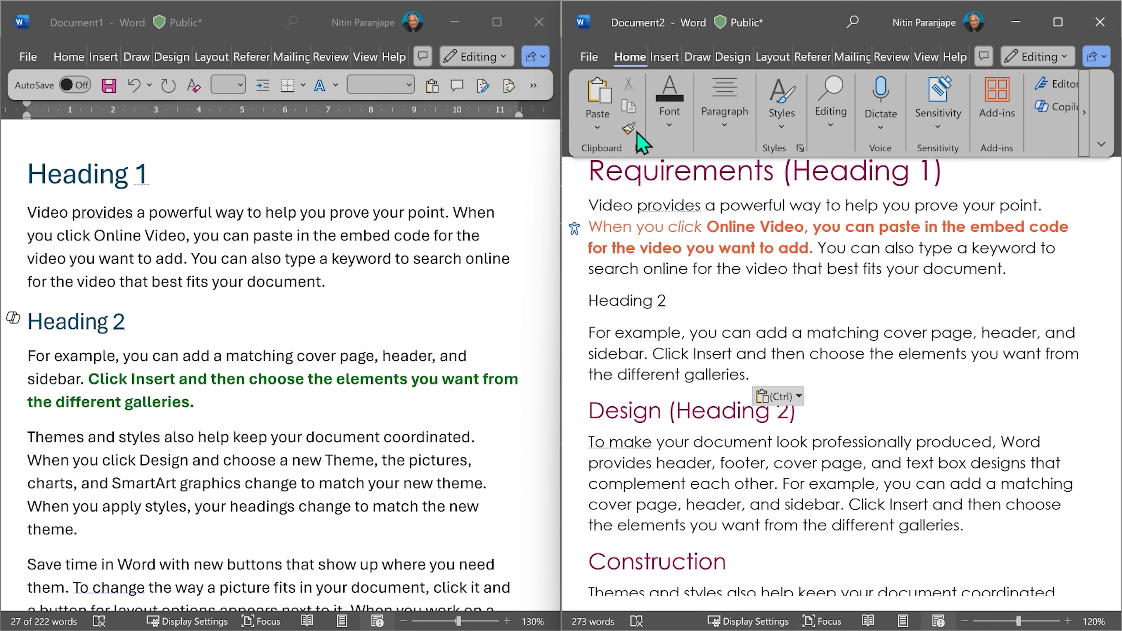
click(597, 127)
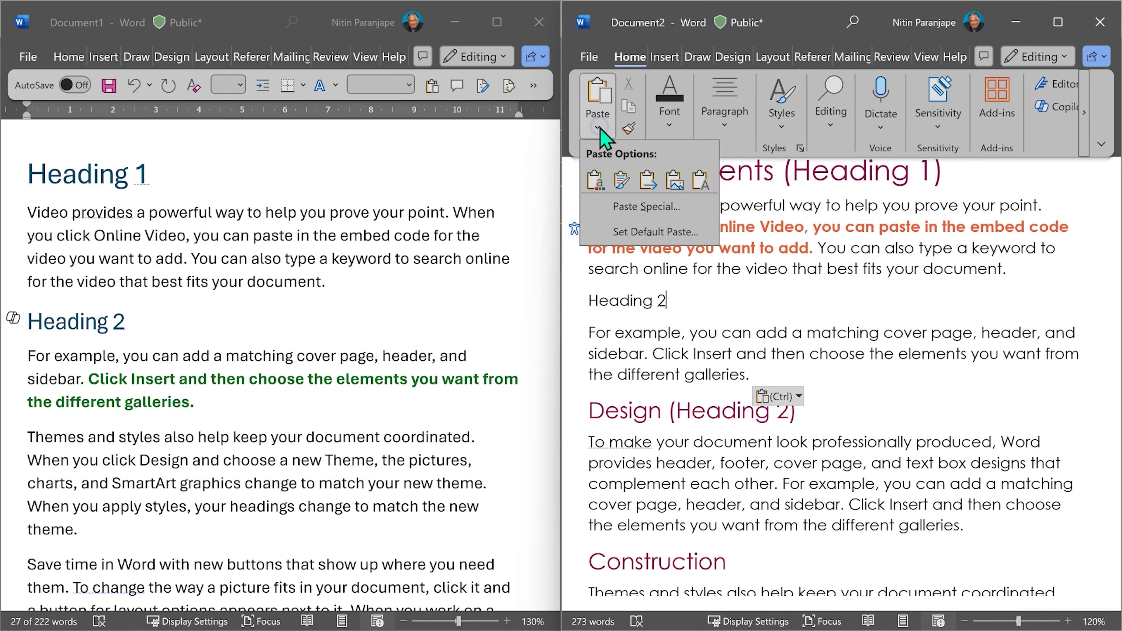
click(646, 208)
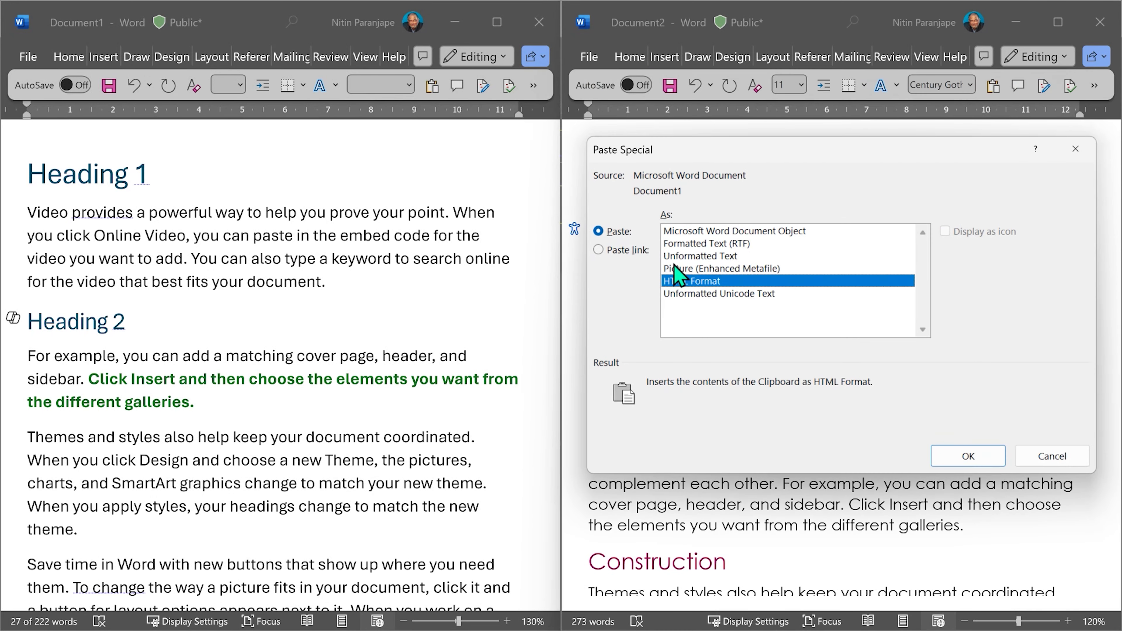
click(616, 254)
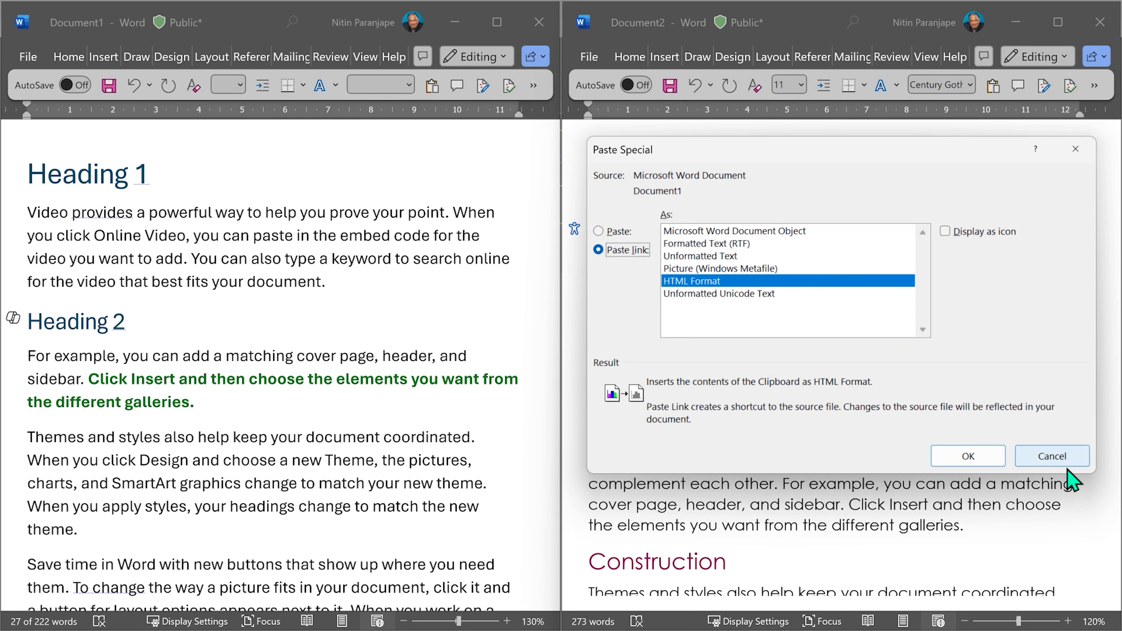
click(968, 455)
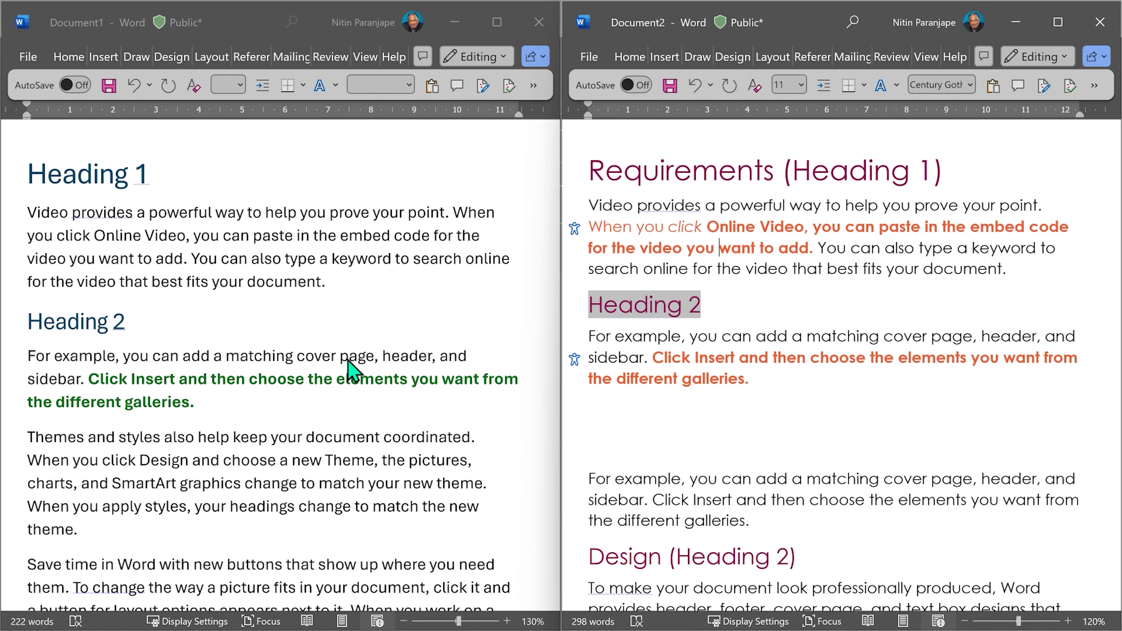
In Document1, insert the author's first name followed by "is changing this ..." at the start of the paragraph under Heading 2.
click(349, 372)
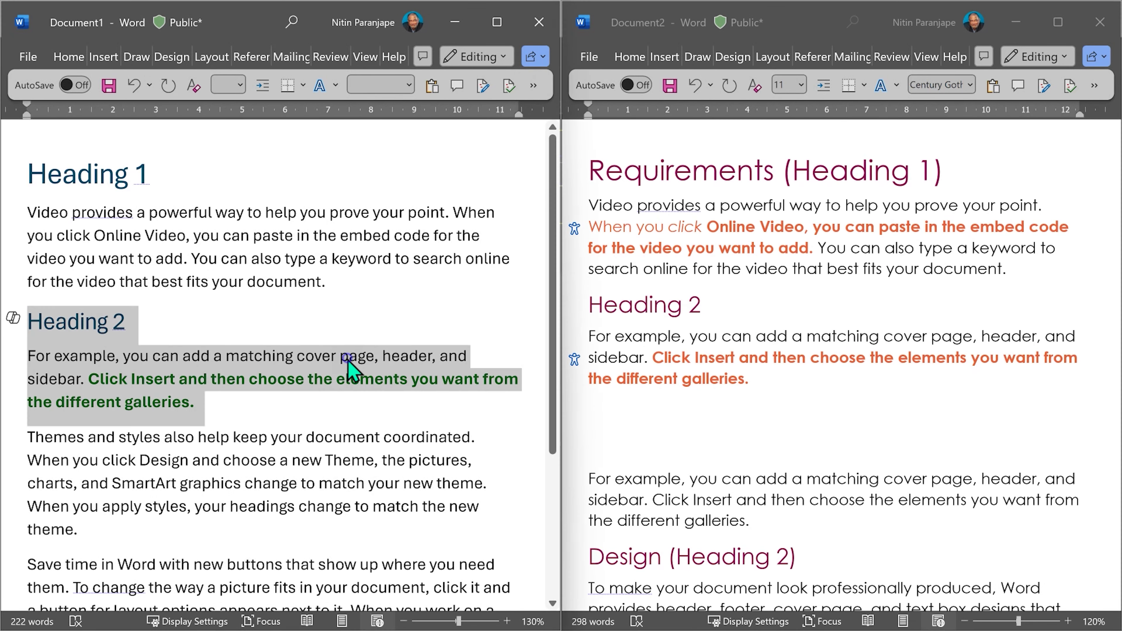
click(323, 358)
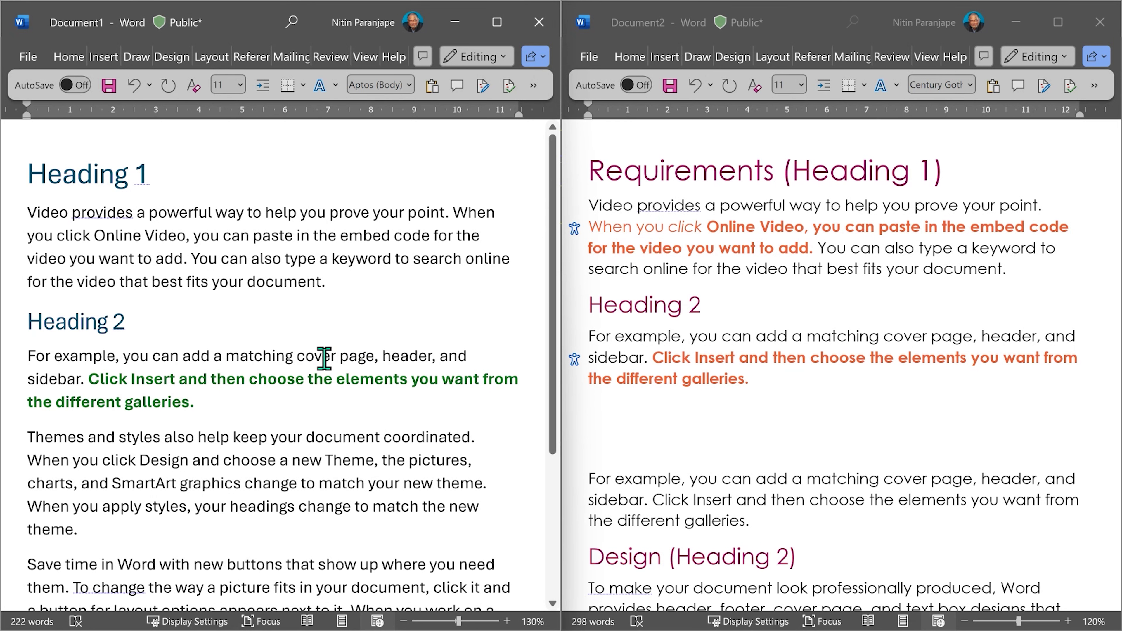
click(29, 360)
text(Nitin is changing this ...)
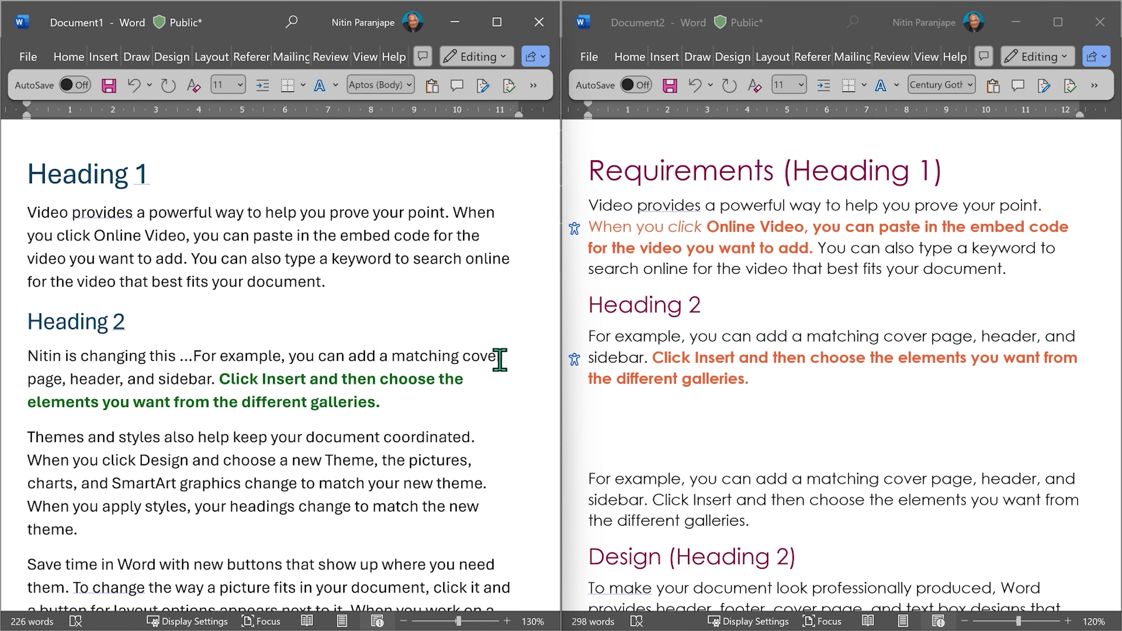
Update the linked Heading 2 section in Document2 from its source document.
click(852, 356)
ctrl+click(852, 356)
right_click(836, 367)
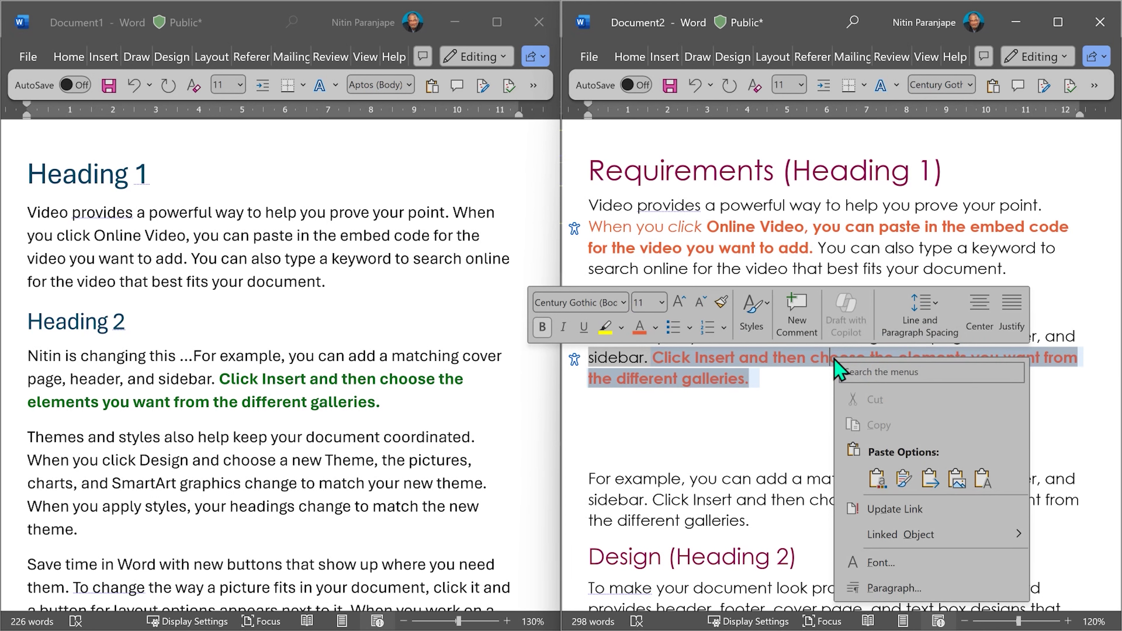
click(891, 509)
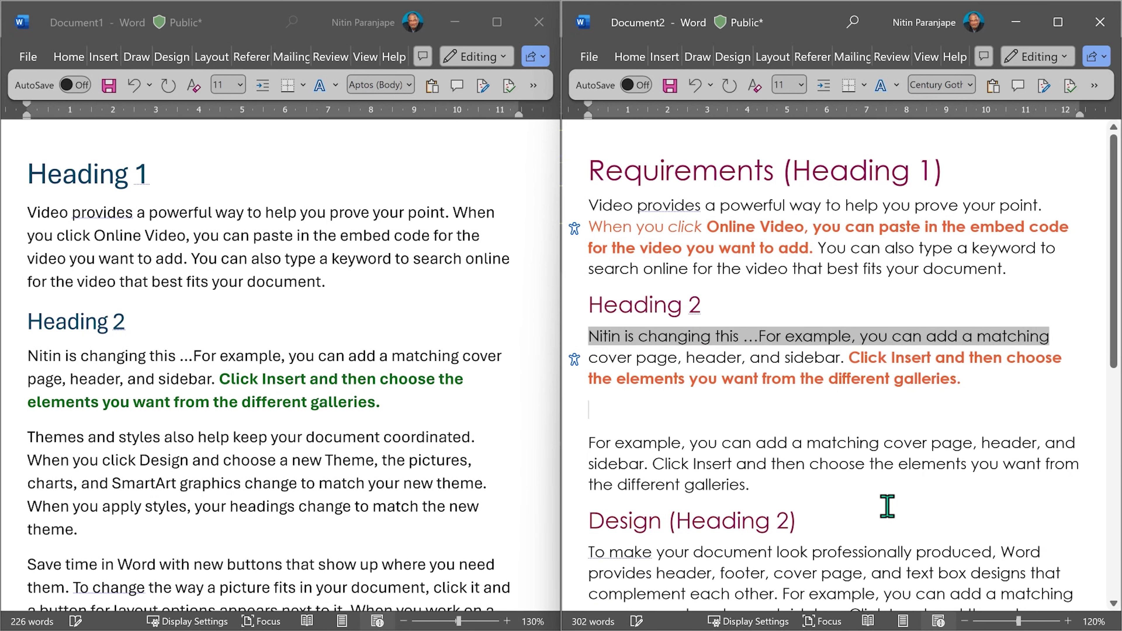
click(779, 406)
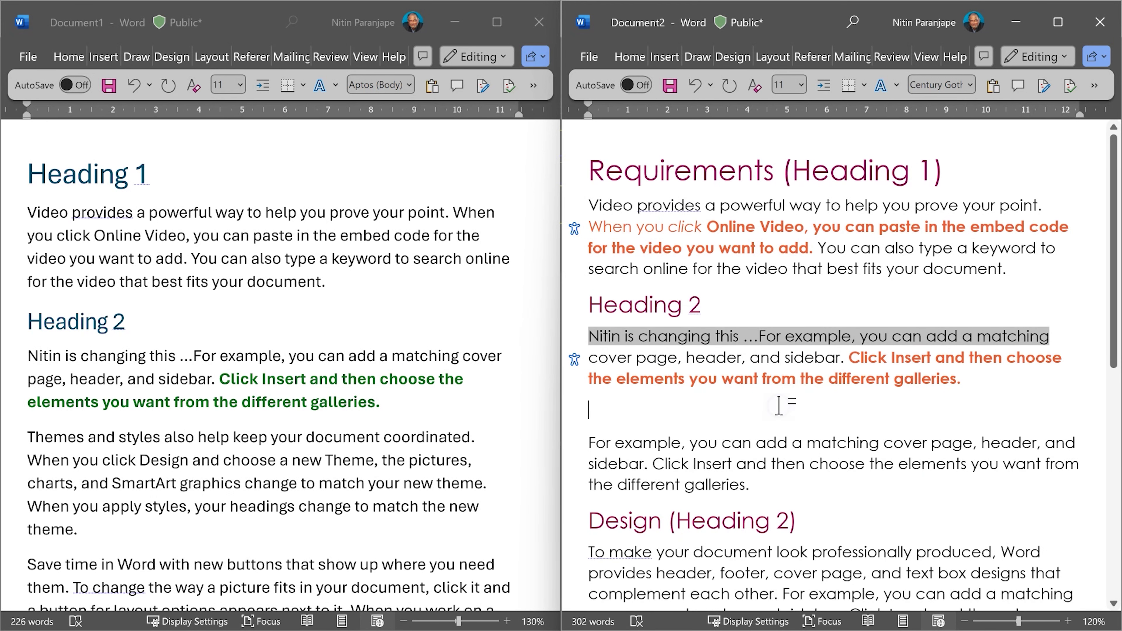